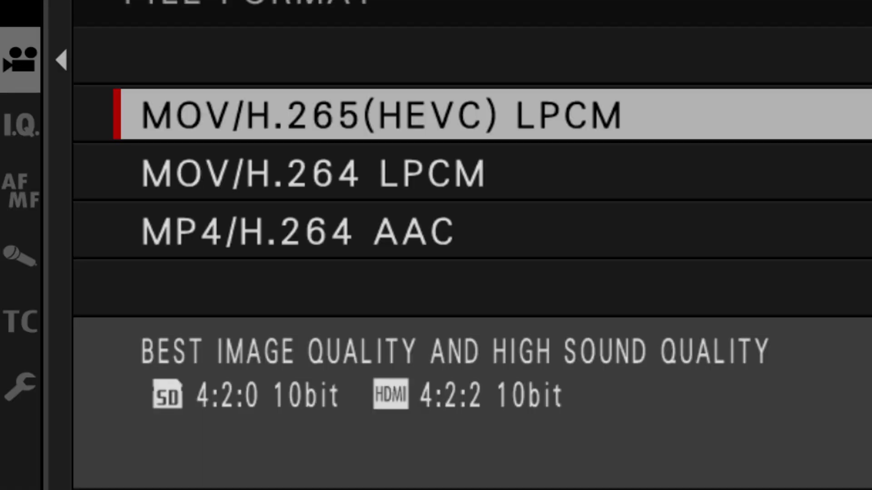
- Compare the MP4/H.264 and MOV/H.265 formats, then confirm DSCF0044.MOV is 3840×2160
{"action": "key", "text": "Down"}
{"action": "key", "text": "Down"}
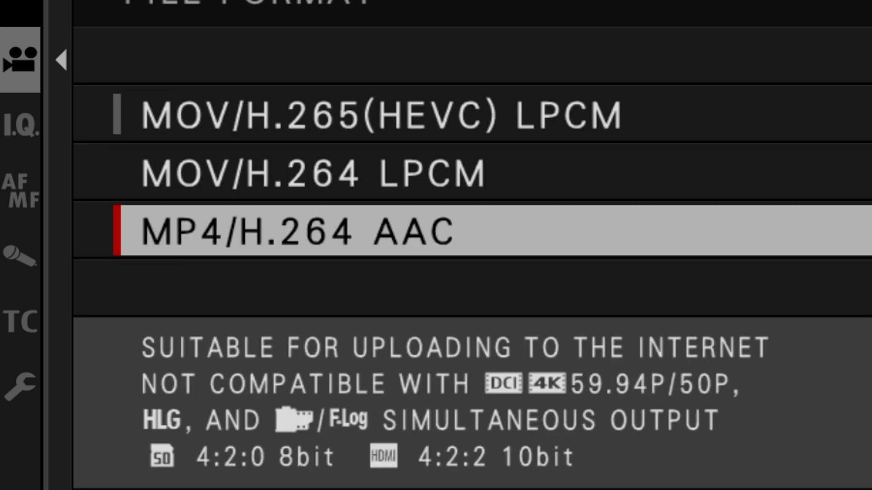
{"action": "key", "text": "Down"}
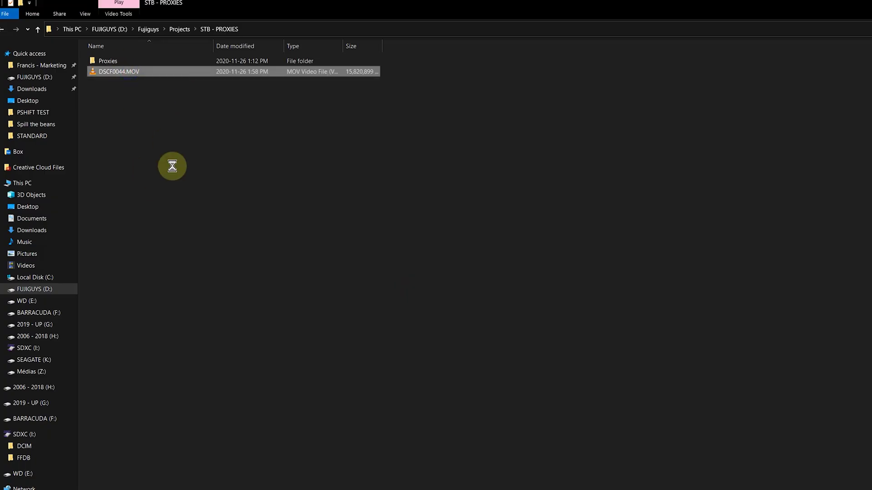
{"action": "left_click", "coordinate": [178, 313]}
{"action": "left_click", "coordinate": [199, 97]}
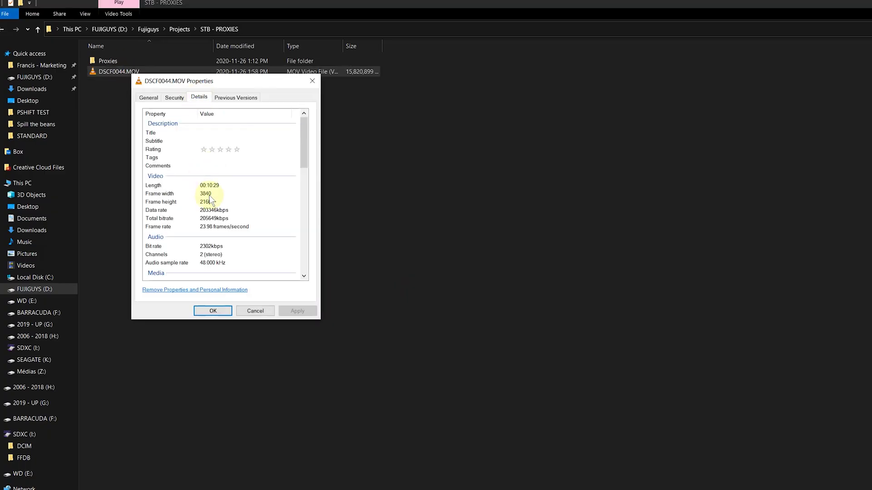
{"action": "left_click", "coordinate": [213, 311]}
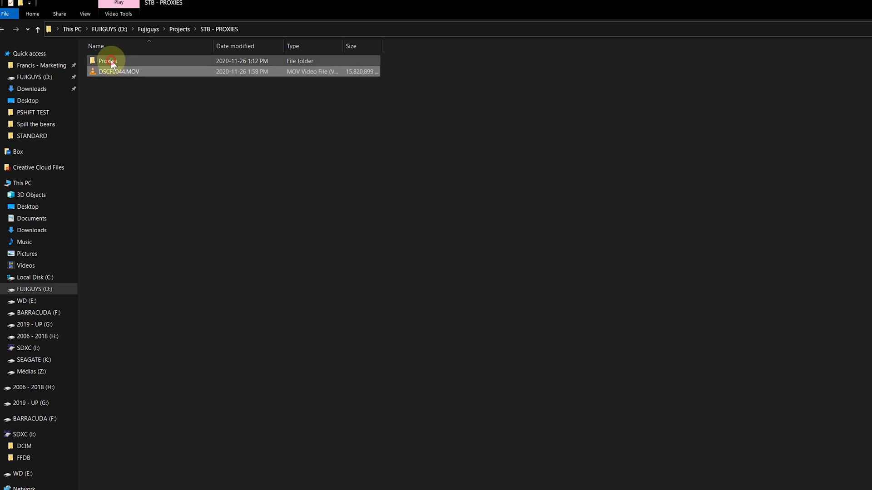
- In the Proxies folder, confirm the proxy file's 1280×720 resolution and bitrate
{"action": "double_click", "coordinate": [107, 60]}
{"action": "right_click", "coordinate": [116, 78]}
{"action": "left_click", "coordinate": [156, 315]}
{"action": "left_click", "coordinate": [189, 105]}
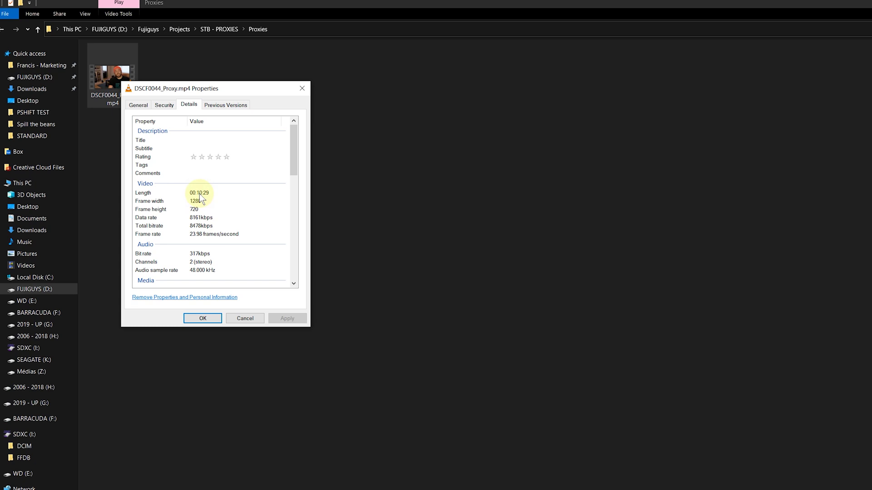
{"action": "left_click", "coordinate": [203, 318]}
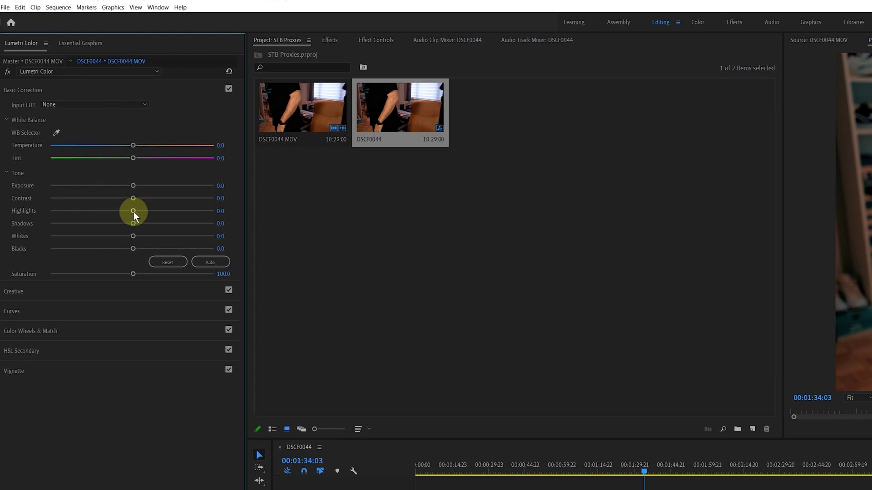
- Lower the Lumetri Highlights to -17.2 and export the DSCF0044 sequence as H.264
{"action": "left_click_drag", "start_coordinate": [133, 210], "coordinate": [162, 222]}
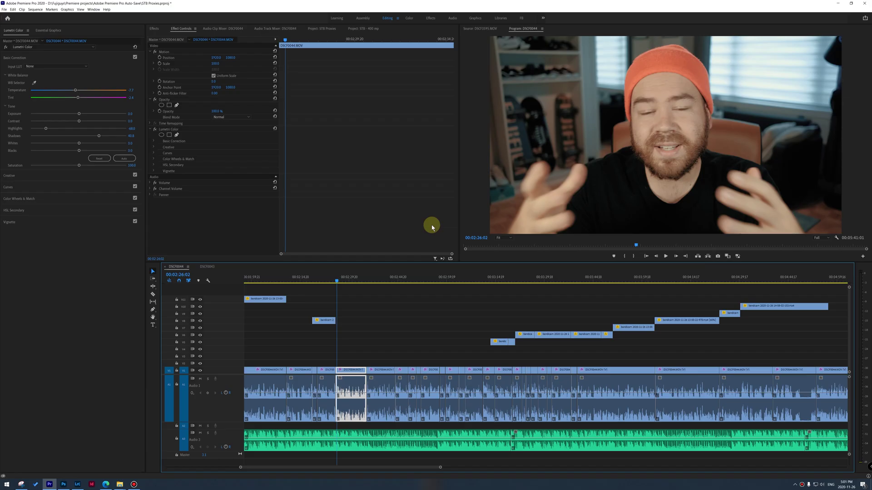
{"action": "key", "text": "ctrl+m"}
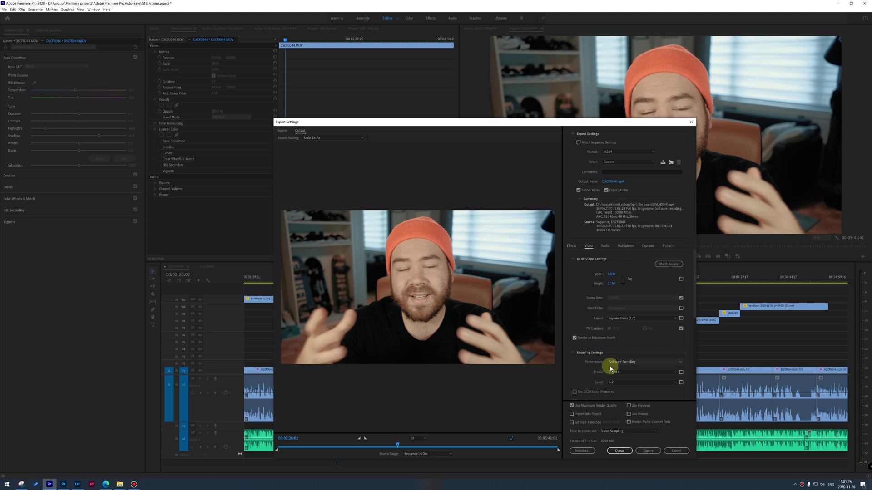
{"action": "scroll", "coordinate": [580, 375], "scroll_direction": "down", "scroll_amount": 2}
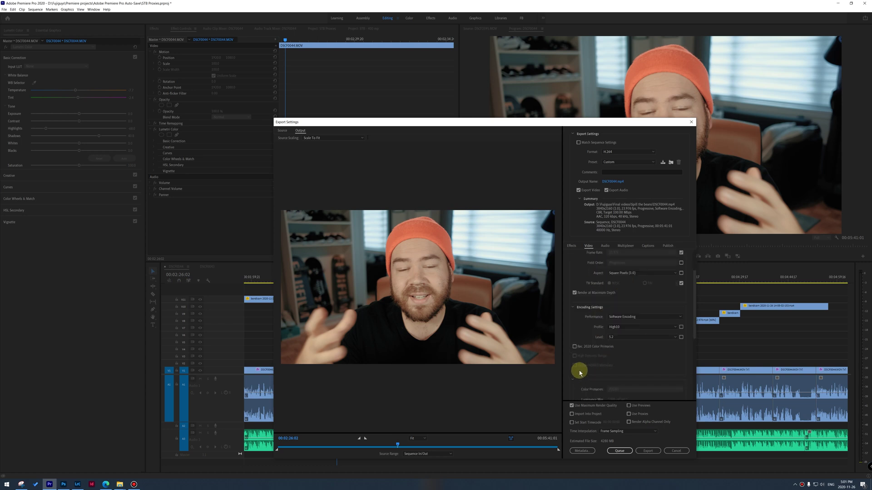
{"action": "scroll", "coordinate": [579, 370], "scroll_direction": "down", "scroll_amount": 4}
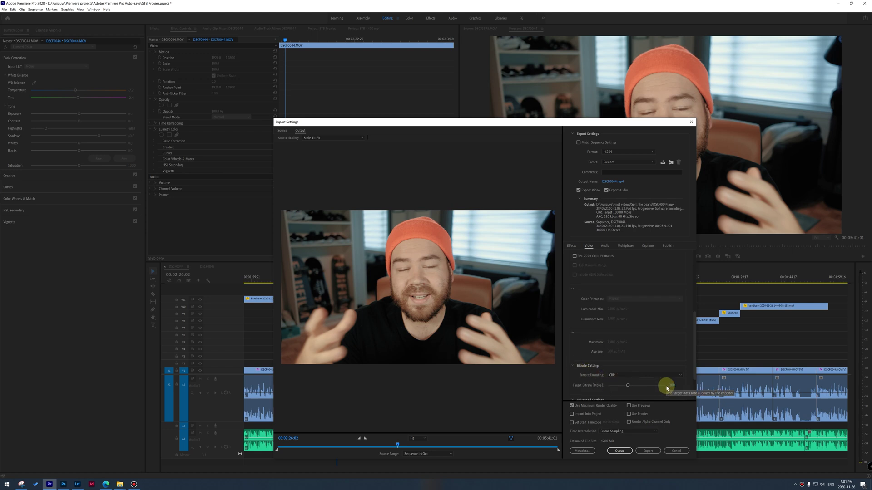
{"action": "left_click", "coordinate": [651, 450]}
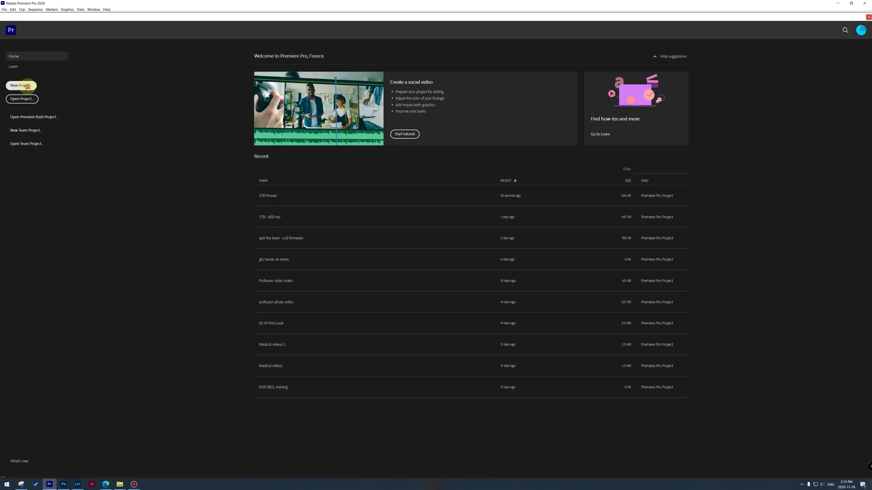
- Create a project named STB - PROXIES FG and import DSCF0044.MOV into it
{"action": "left_click", "coordinate": [16, 86]}
{"action": "type", "text": "STB - PROXIES FG"}
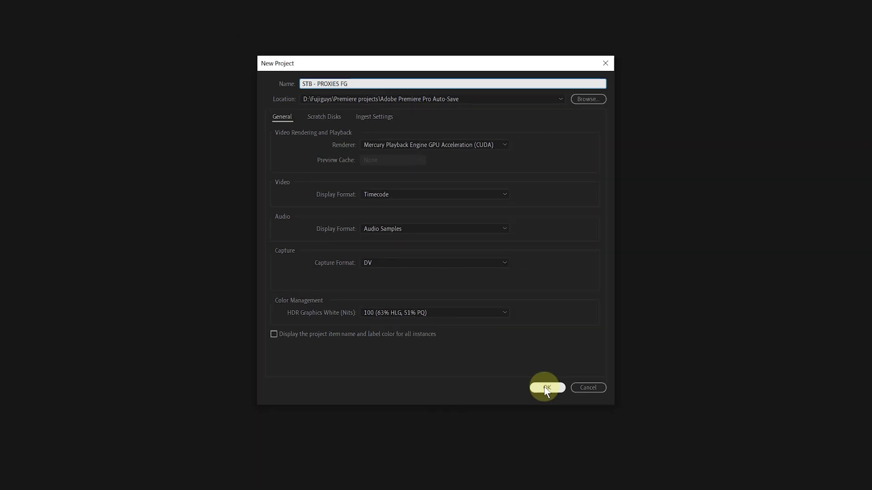
{"action": "left_click", "coordinate": [559, 403]}
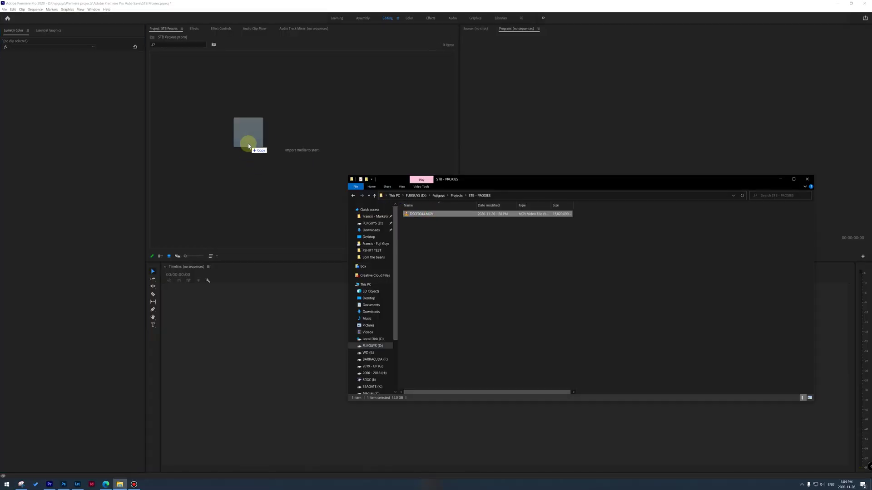
{"action": "left_click_drag", "start_coordinate": [260, 150], "coordinate": [259, 150]}
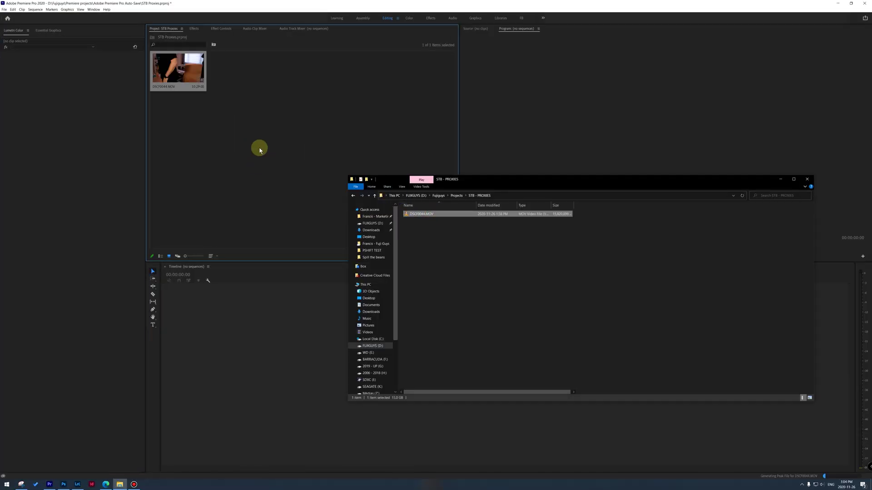
- Create H.264 proxies for DSCF0044.MOV using the H.264 Medium Resolution Proxy preset
{"action": "right_click", "coordinate": [173, 69]}
{"action": "mouse_move", "coordinate": [207, 217]}
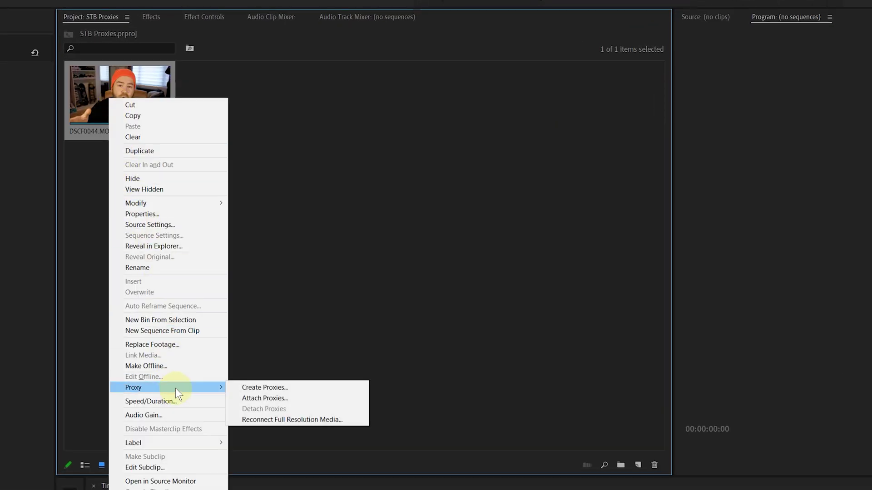
{"action": "left_click", "coordinate": [243, 390]}
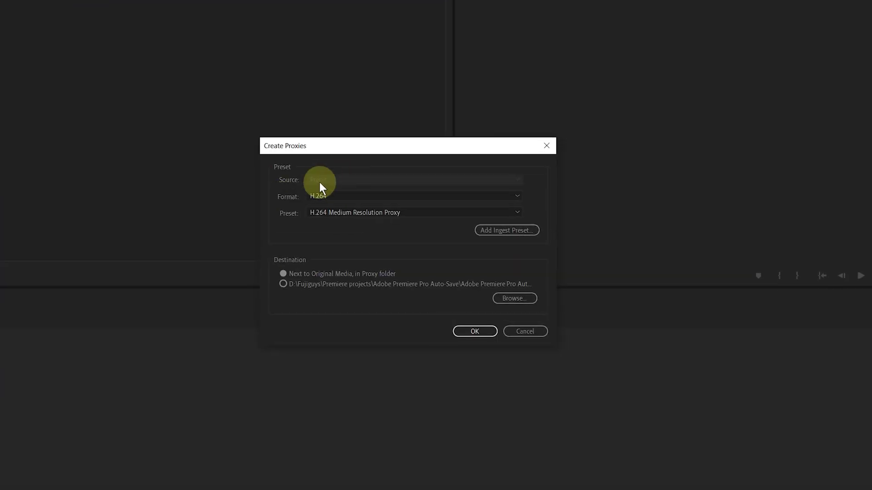
{"action": "left_click", "coordinate": [329, 196]}
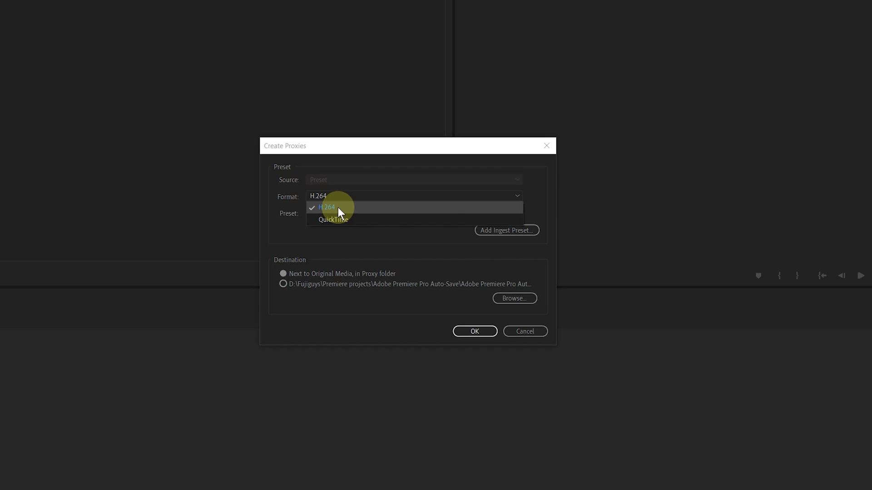
{"action": "left_click", "coordinate": [338, 208]}
{"action": "left_click", "coordinate": [338, 213]}
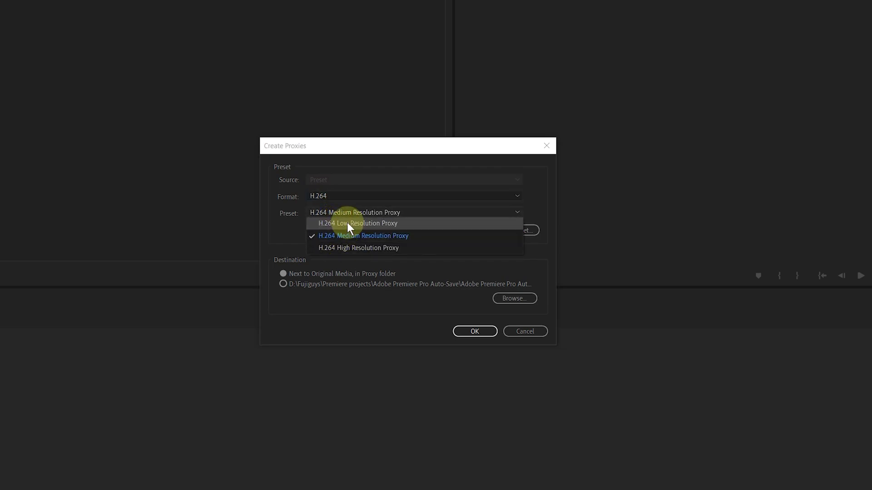
{"action": "left_click", "coordinate": [347, 235]}
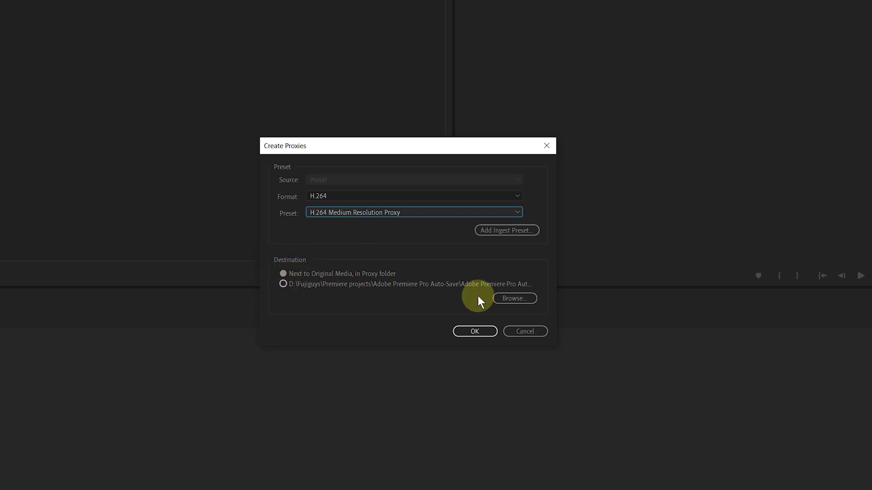
{"action": "left_click", "coordinate": [472, 332]}
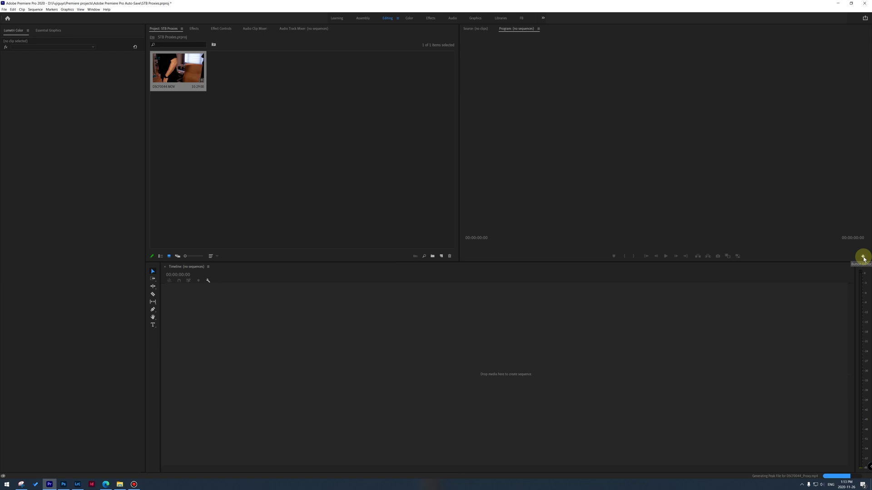
- Add a Toggle Proxies button to the Program monitor's button bar and switch it on
{"action": "left_click", "coordinate": [863, 257]}
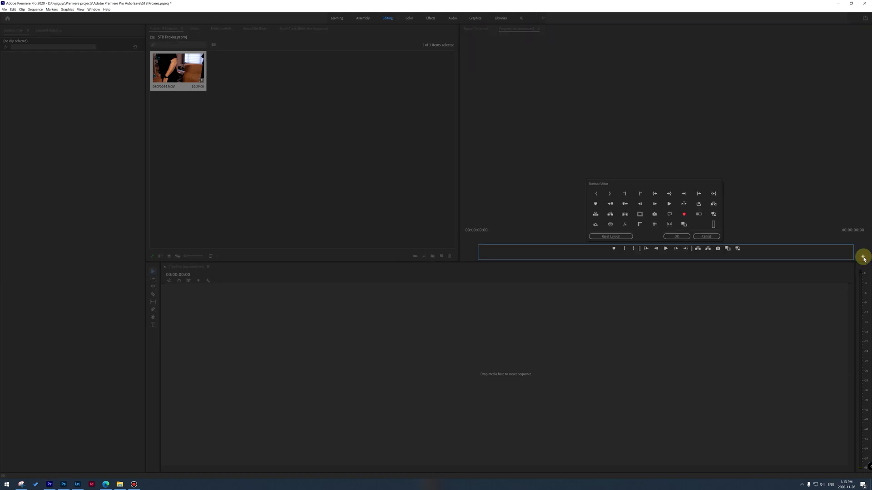
{"action": "left_click_drag", "start_coordinate": [727, 253], "coordinate": [708, 216]}
{"action": "left_click", "coordinate": [686, 238]}
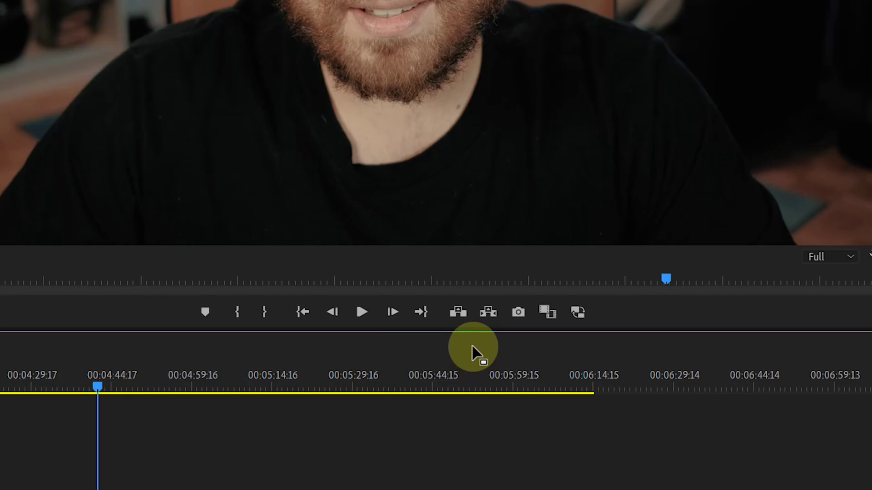
{"action": "left_click", "coordinate": [579, 313]}
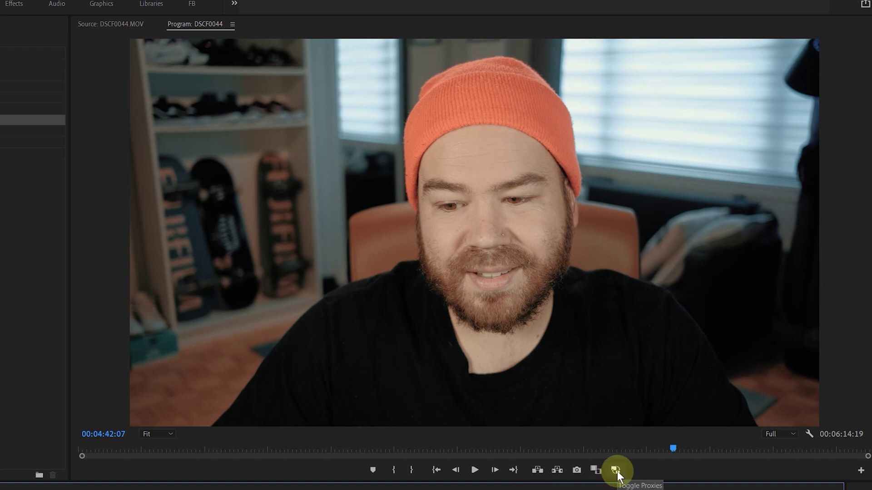
- Enable proxy playback and play the DSCF0044 sequence from 00:04:42:07
{"action": "left_click", "coordinate": [616, 471]}
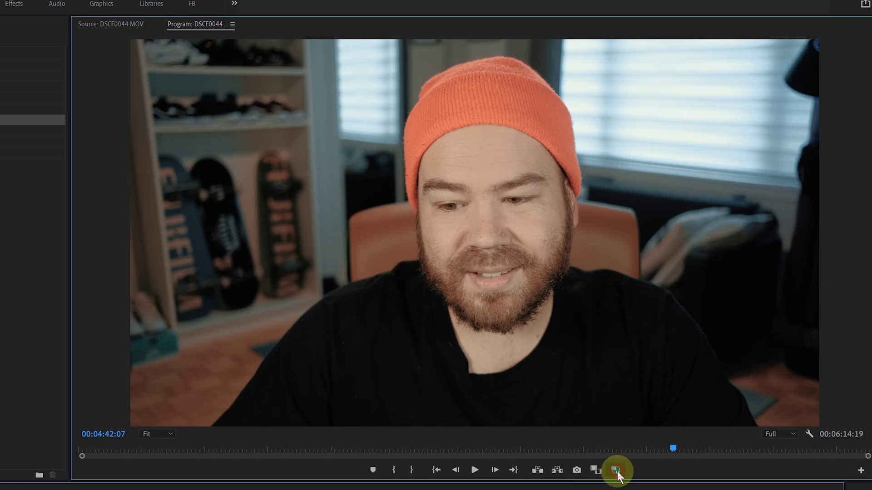
{"action": "left_click", "coordinate": [474, 471]}
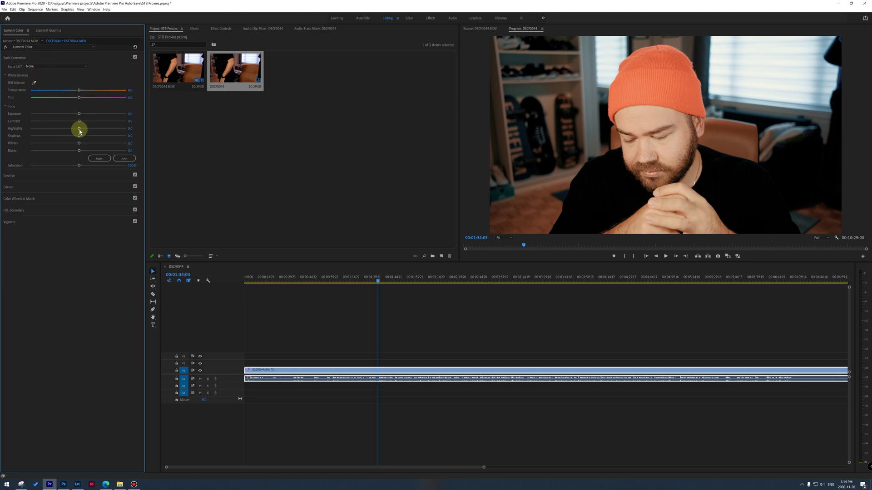
- Lower the Lumetri Highlights to about -17 to darken the bright window areas
{"action": "left_click_drag", "start_coordinate": [79, 131], "coordinate": [66, 130]}
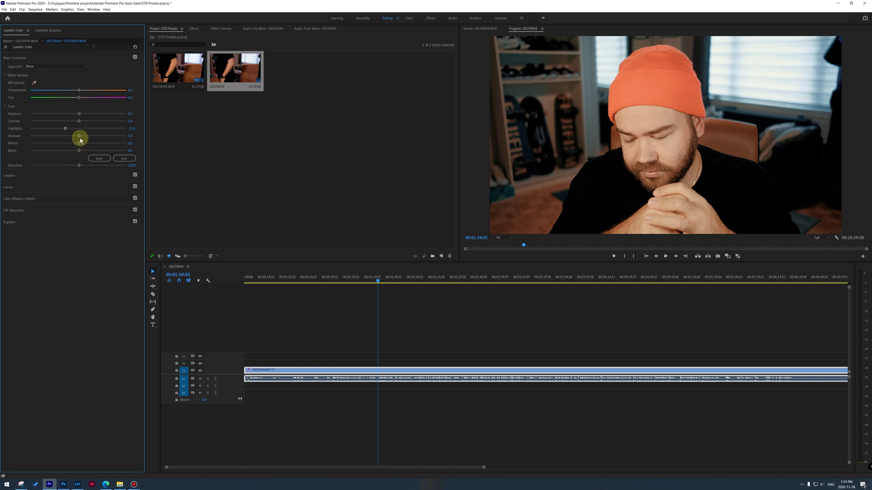